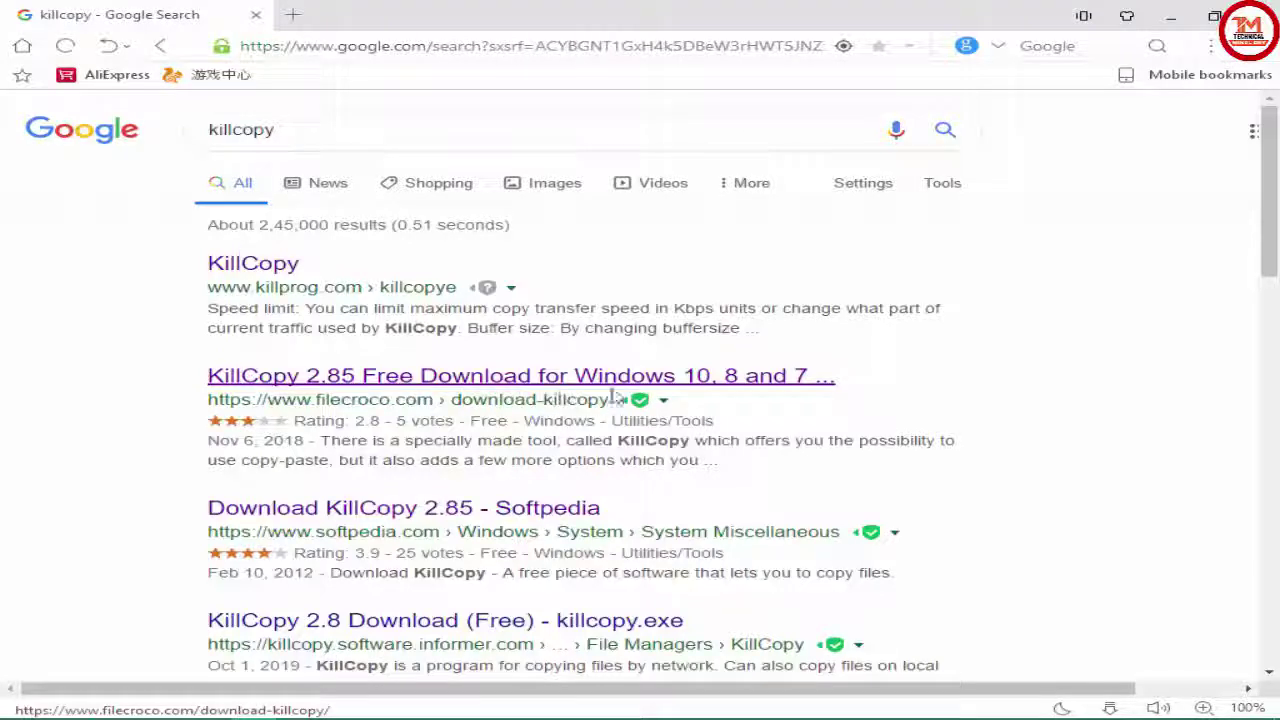
Open the FileCroco page for KillCopy 2.85 and request its free download from the internal mirror.
left_click(658, 385)
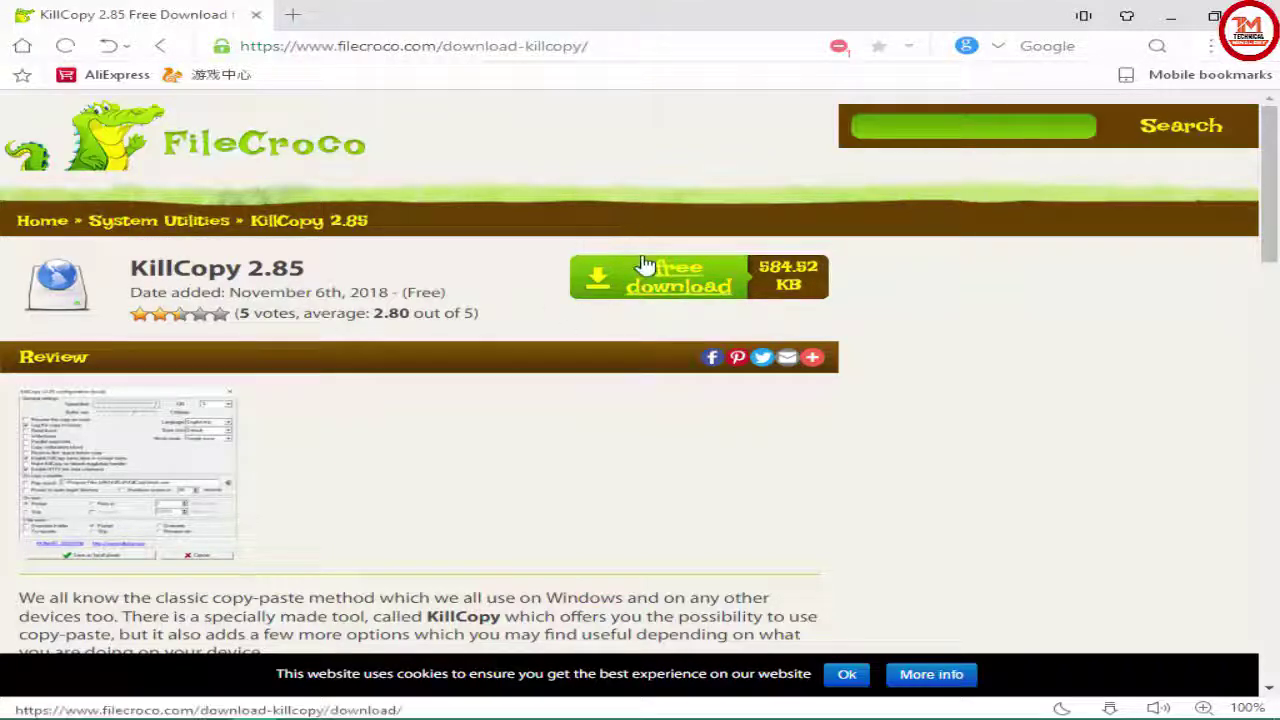
left_click(666, 283)
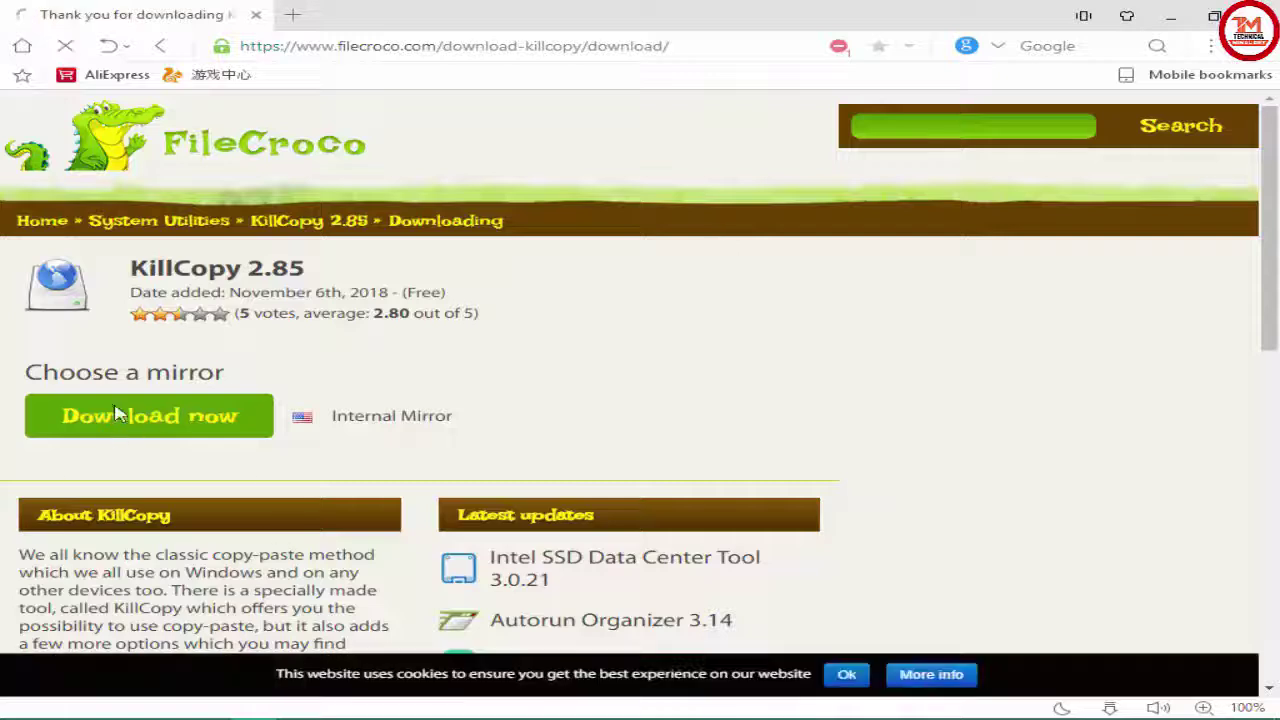
left_click(95, 422)
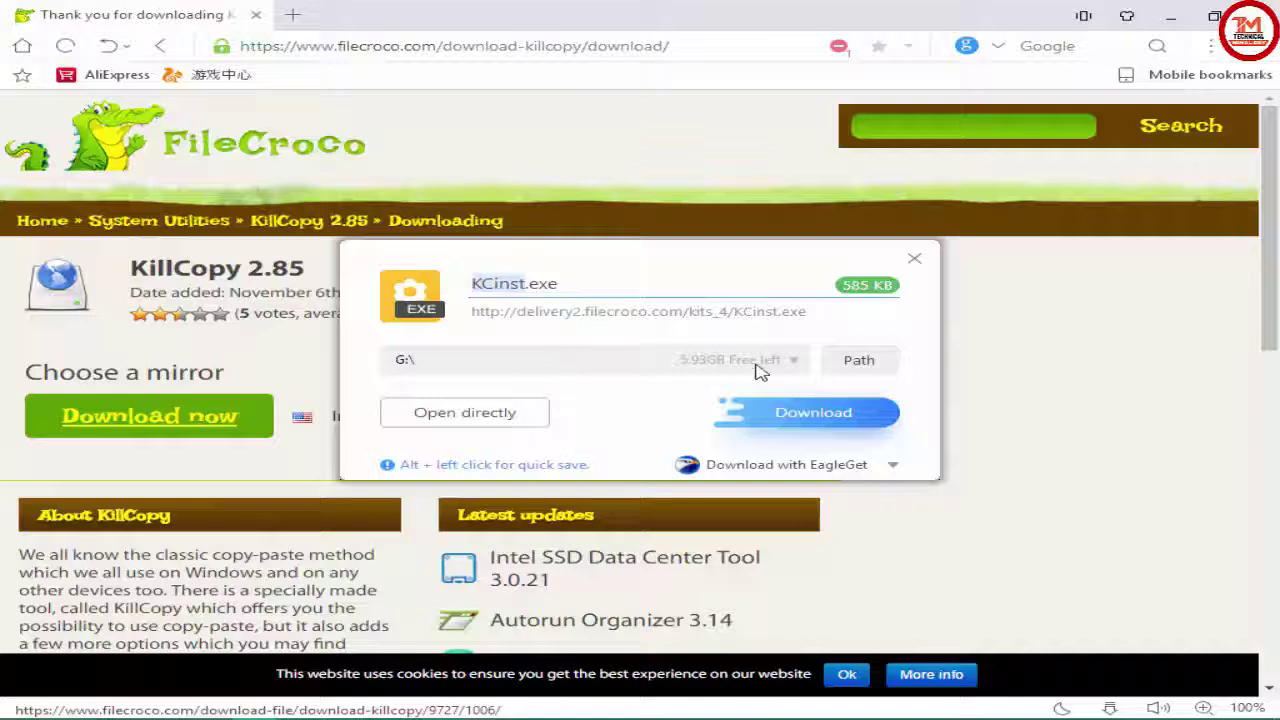
Set the Desktop as the save folder for KCinst.exe and start the download.
left_click(795, 360)
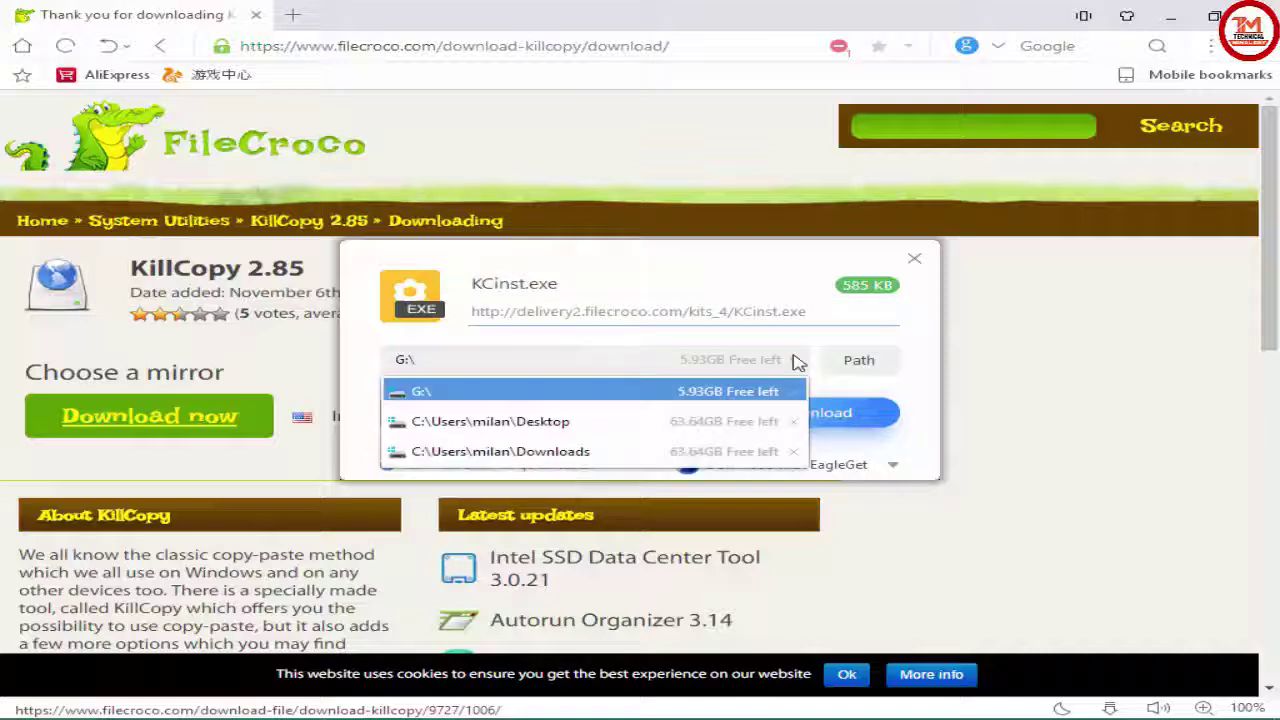
left_click(795, 360)
left_click(797, 361)
left_click(868, 366)
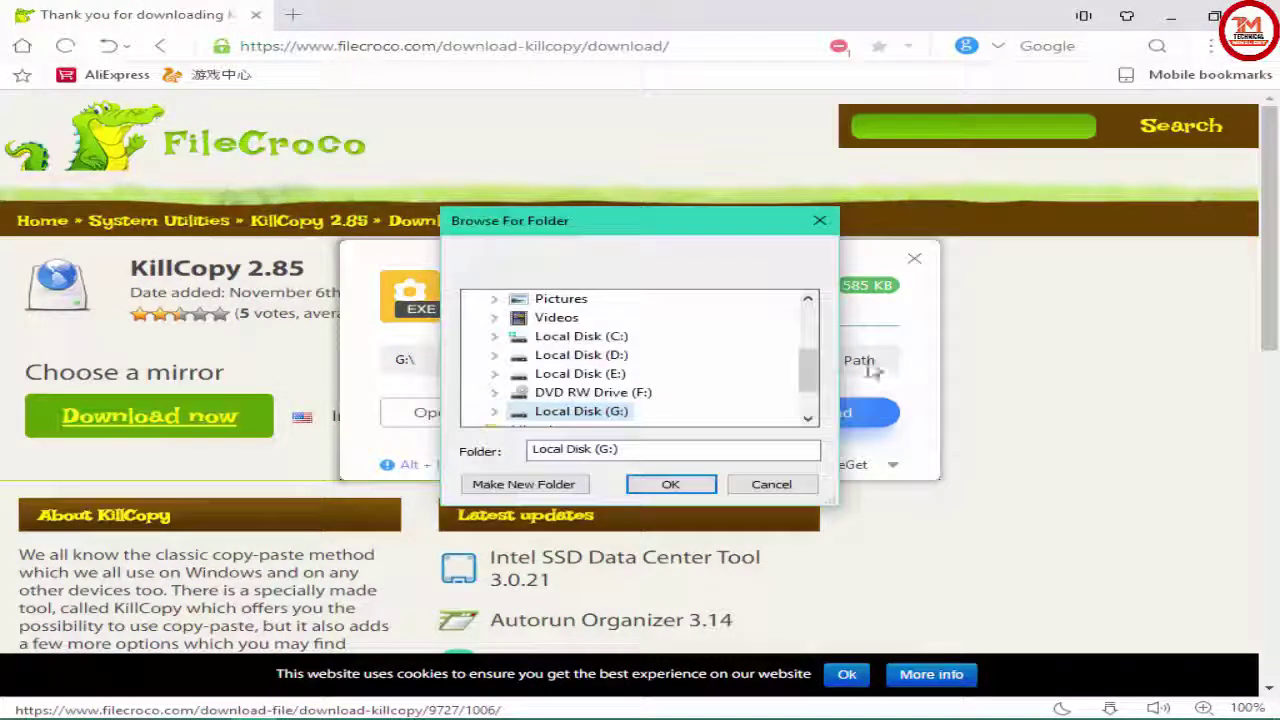
scroll(640, 375, "up", 3)
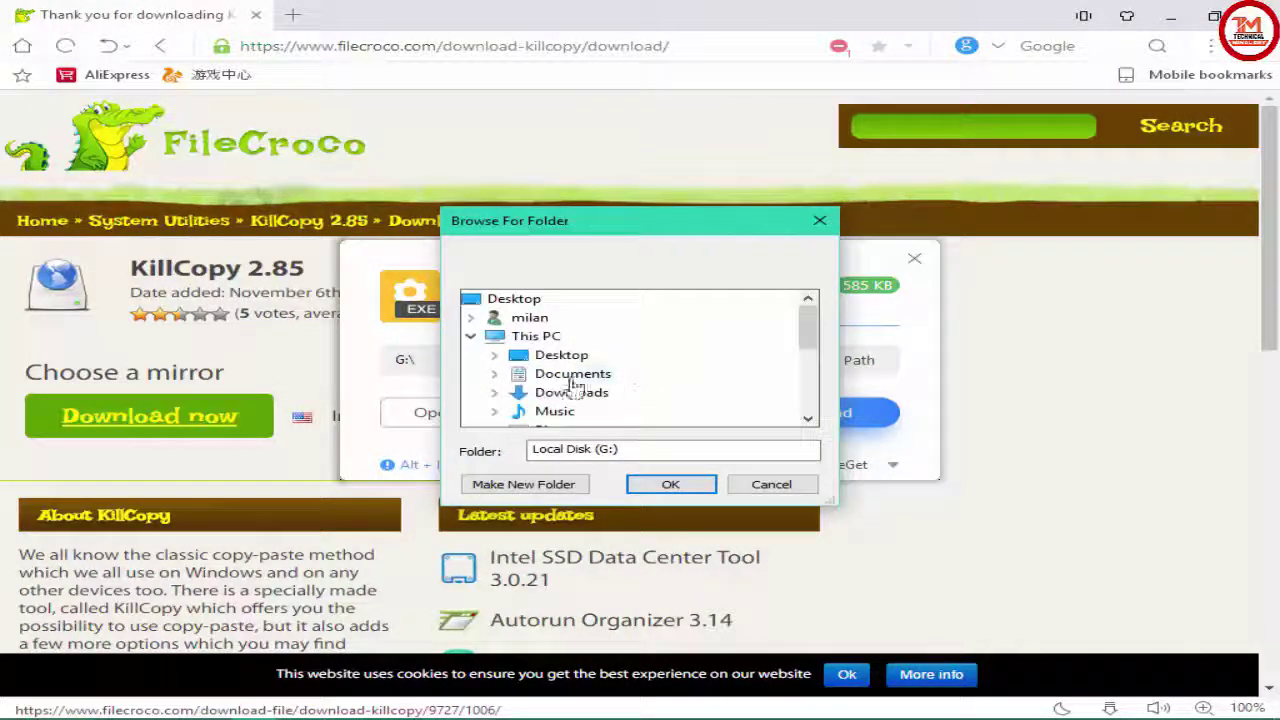
left_click(556, 357)
left_click(694, 487)
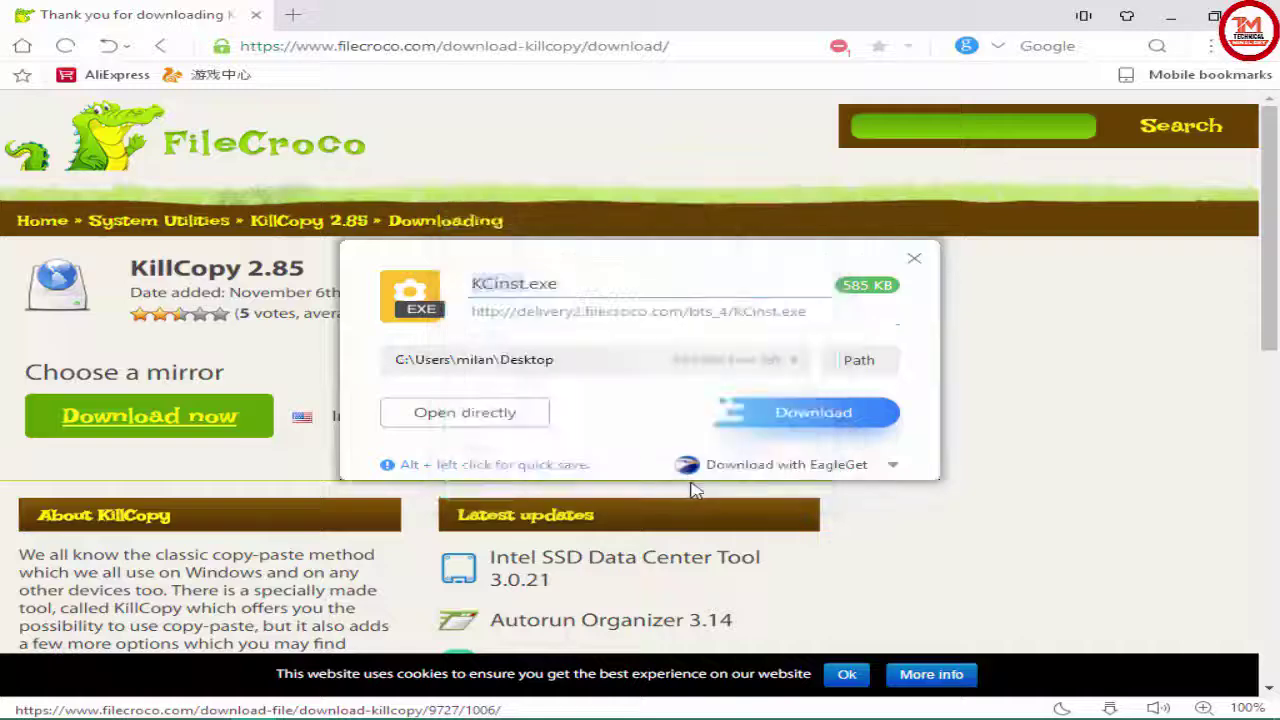
left_click(803, 412)
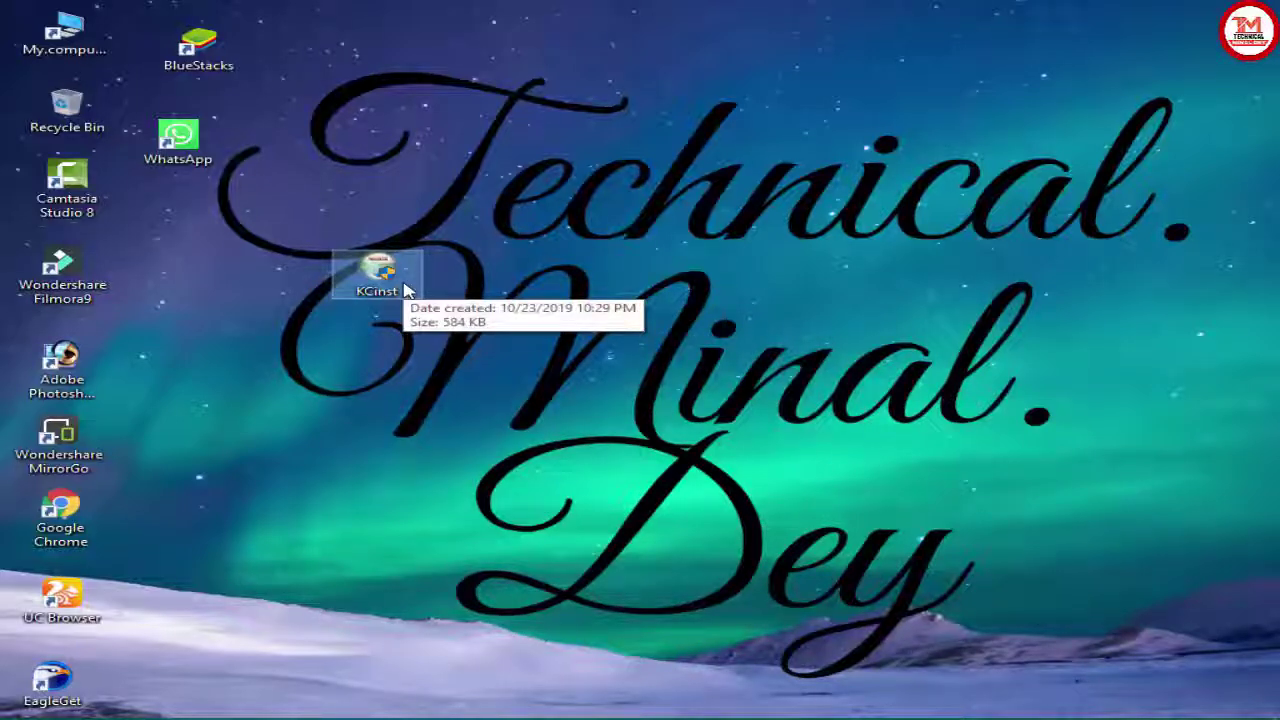
Install KillCopy 2.85 from KCinst with the default folders, then place the installer icon below WhatsApp on the desktop.
double_click(404, 286)
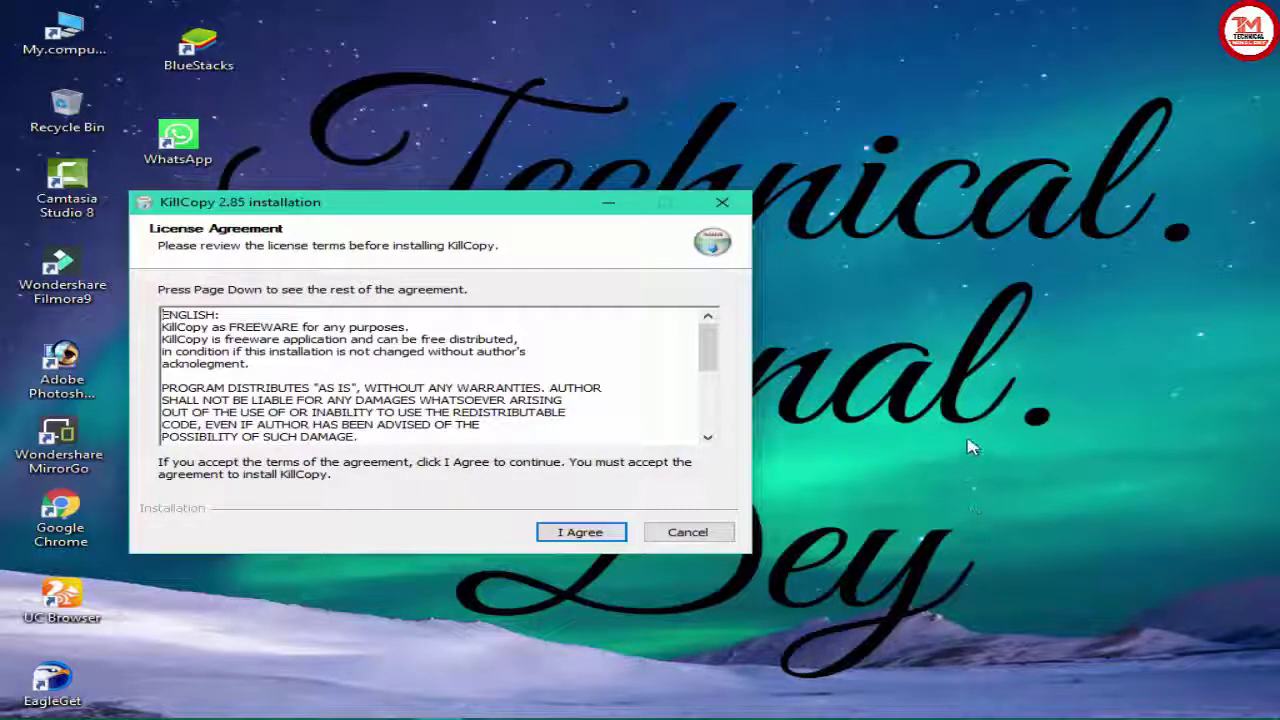
left_click(574, 535)
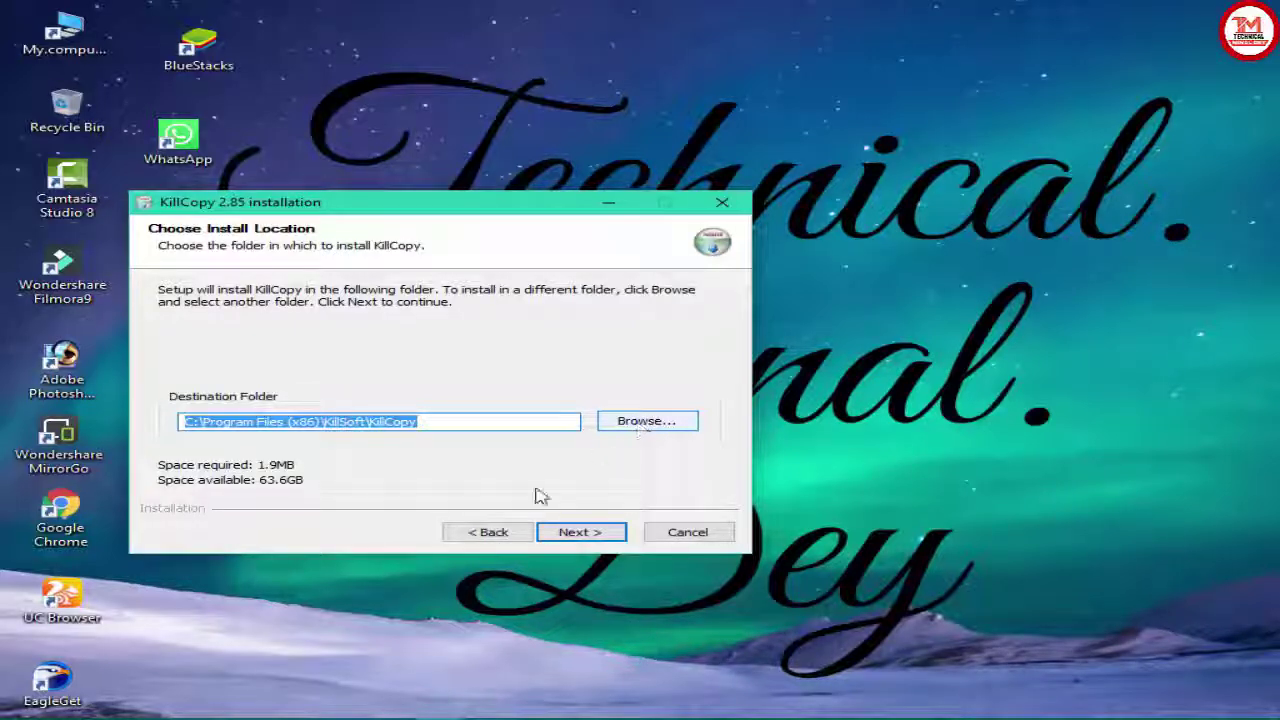
left_click(585, 533)
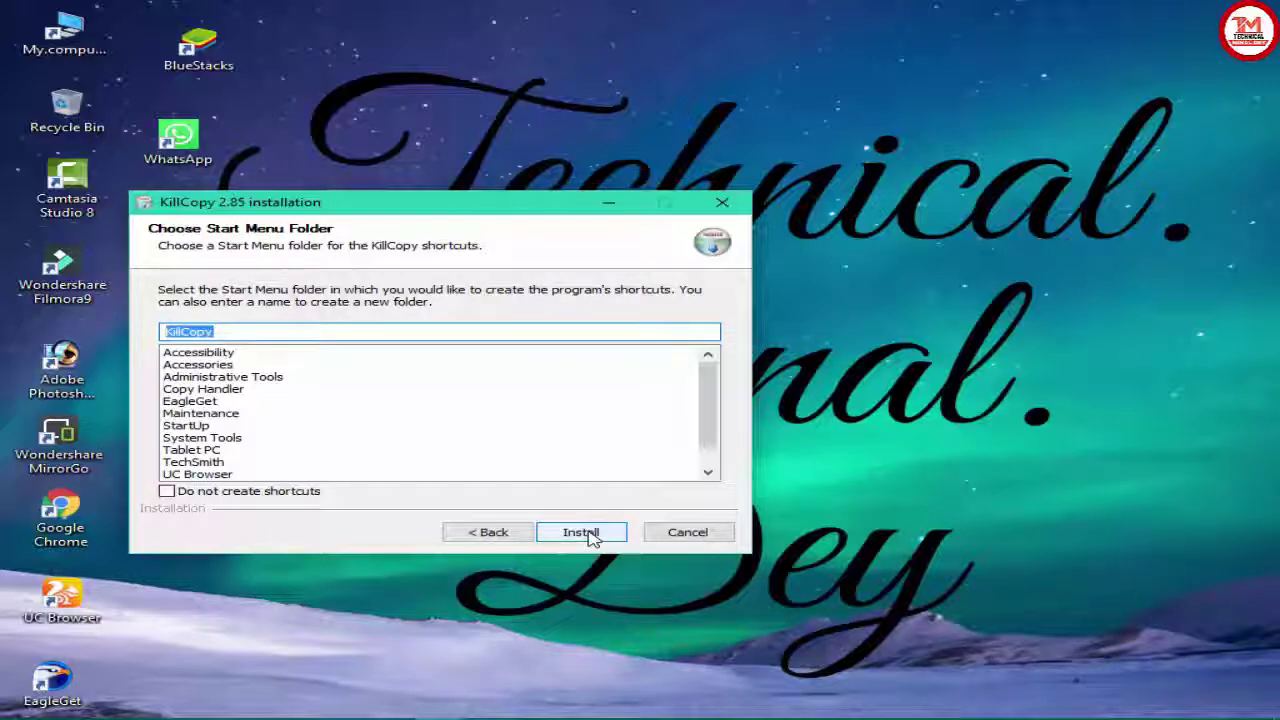
left_click(590, 534)
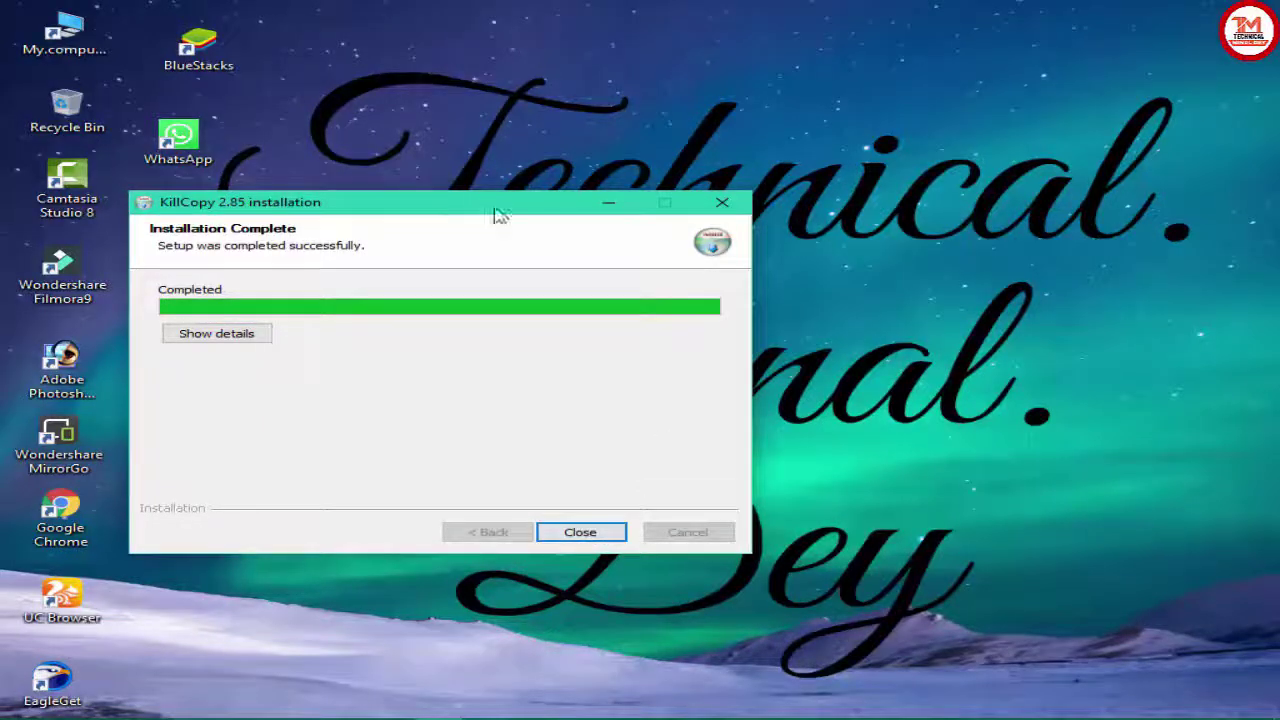
left_click_drag(480, 203, 774, 195)
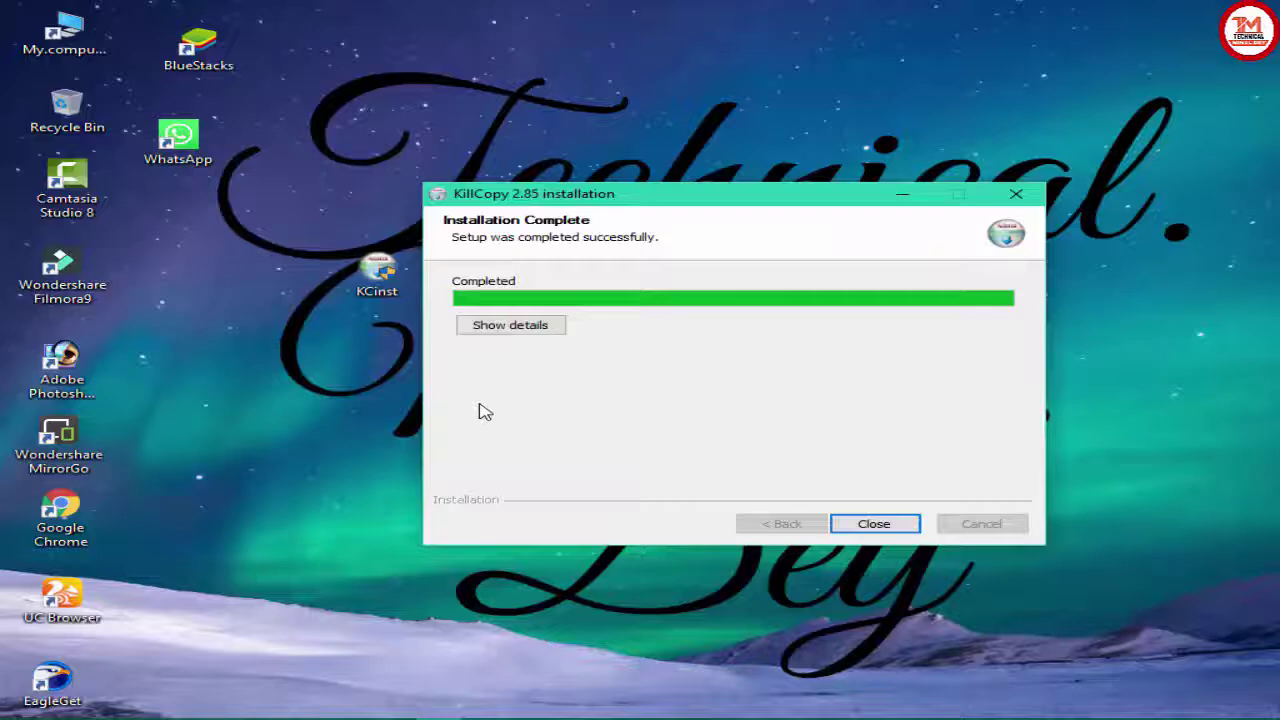
left_click(873, 523)
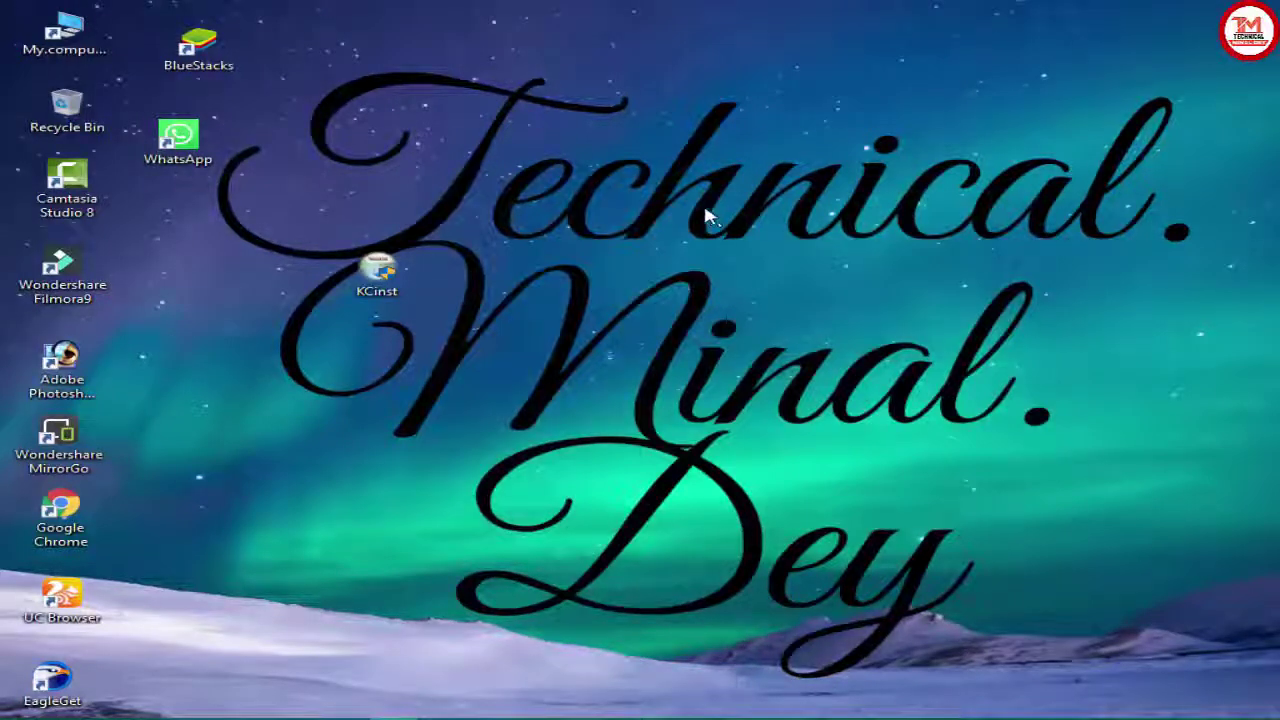
left_click_drag(379, 290, 172, 241)
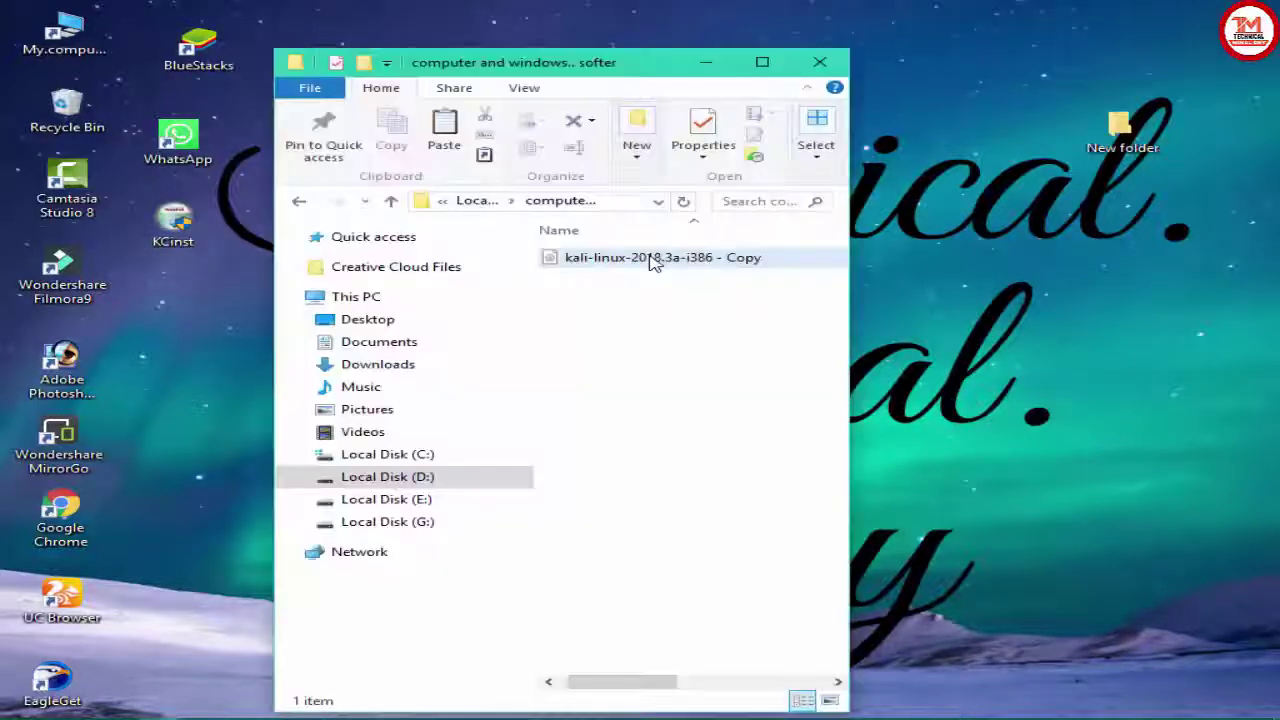
Start a KillCopy of the kali-linux-2018.3a-i386 - Copy file to bring up the destination chooser.
left_click(652, 258)
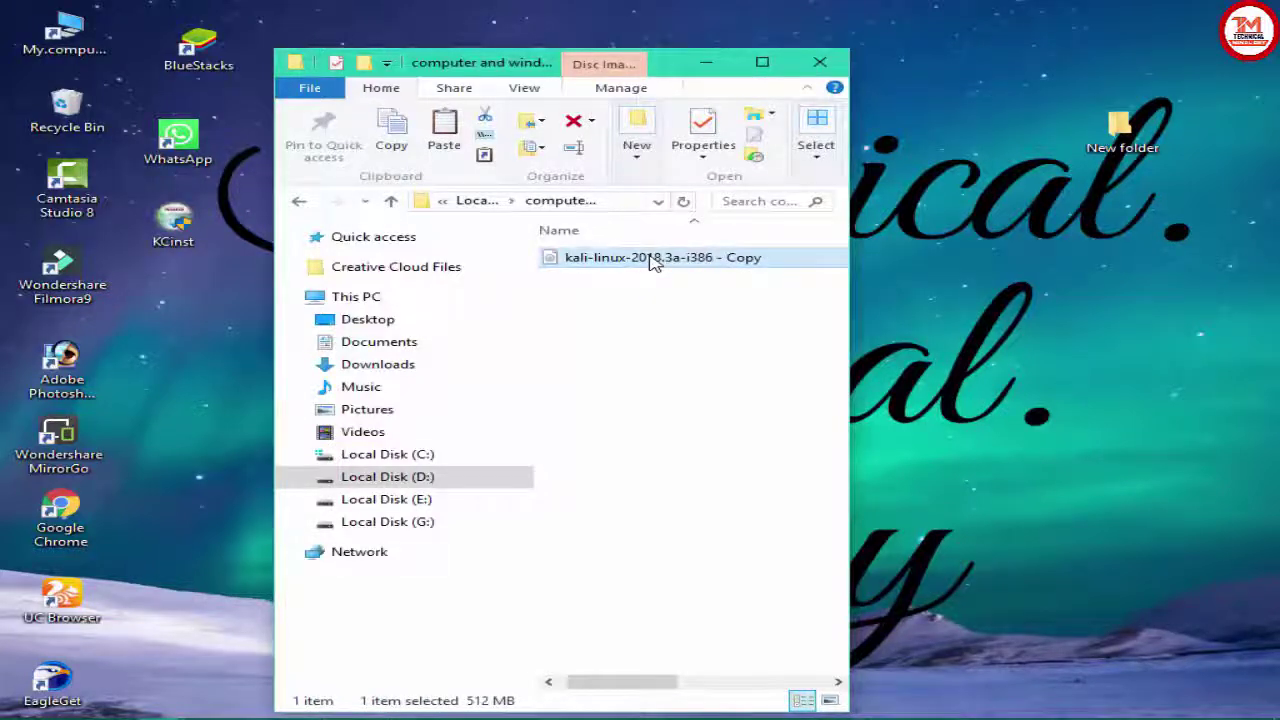
right_click(653, 261)
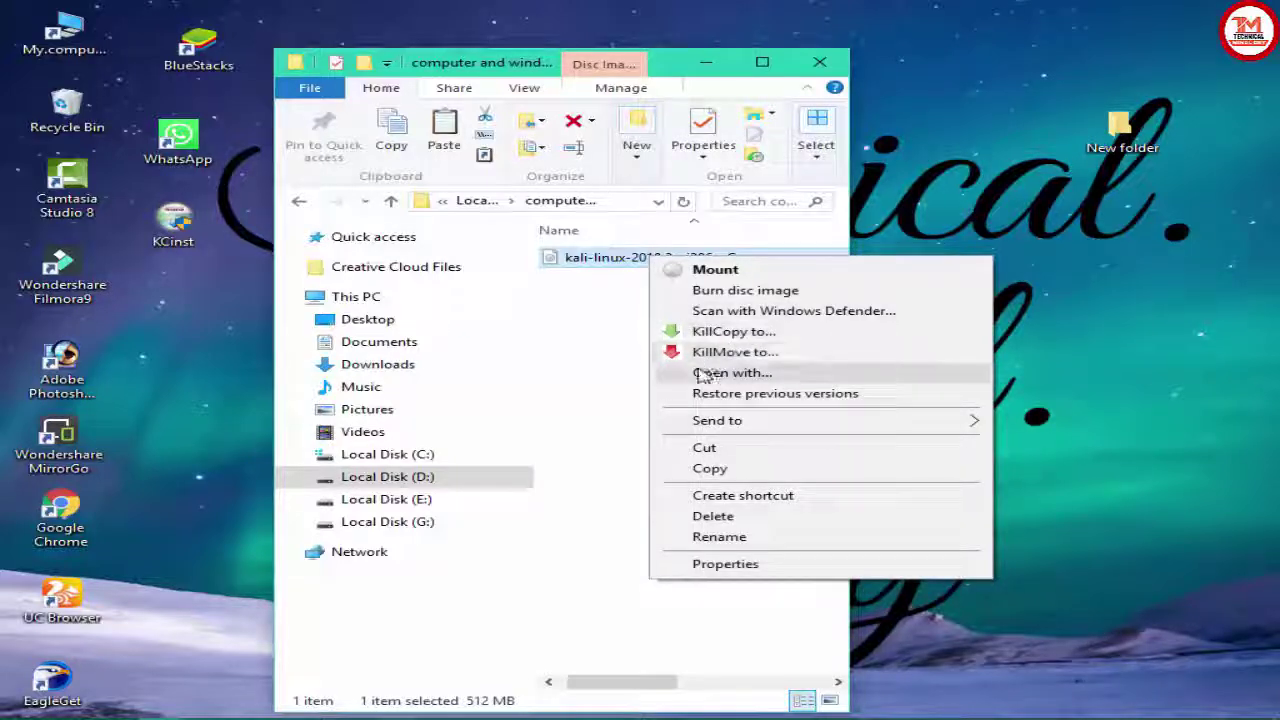
left_click(745, 336)
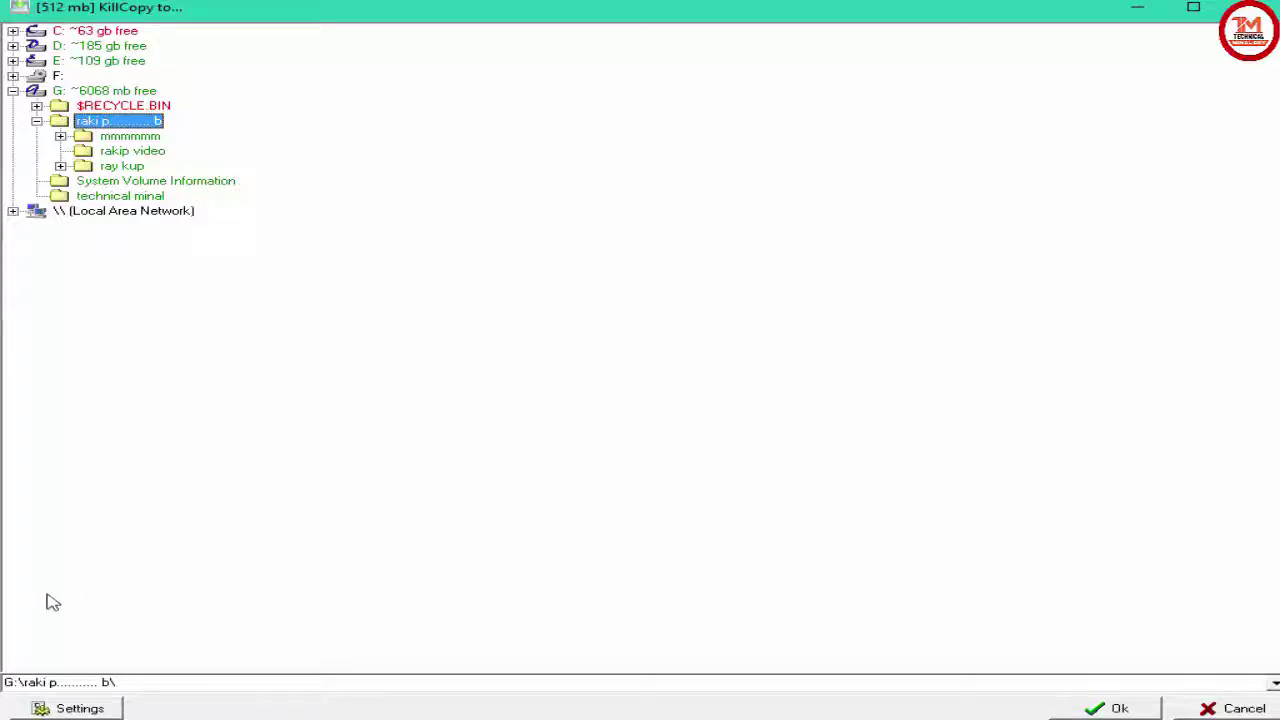
Turn off the KillCopy context menu items, set the base skin to Standart, and start copying to the preselected folder on G:.
left_click(70, 707)
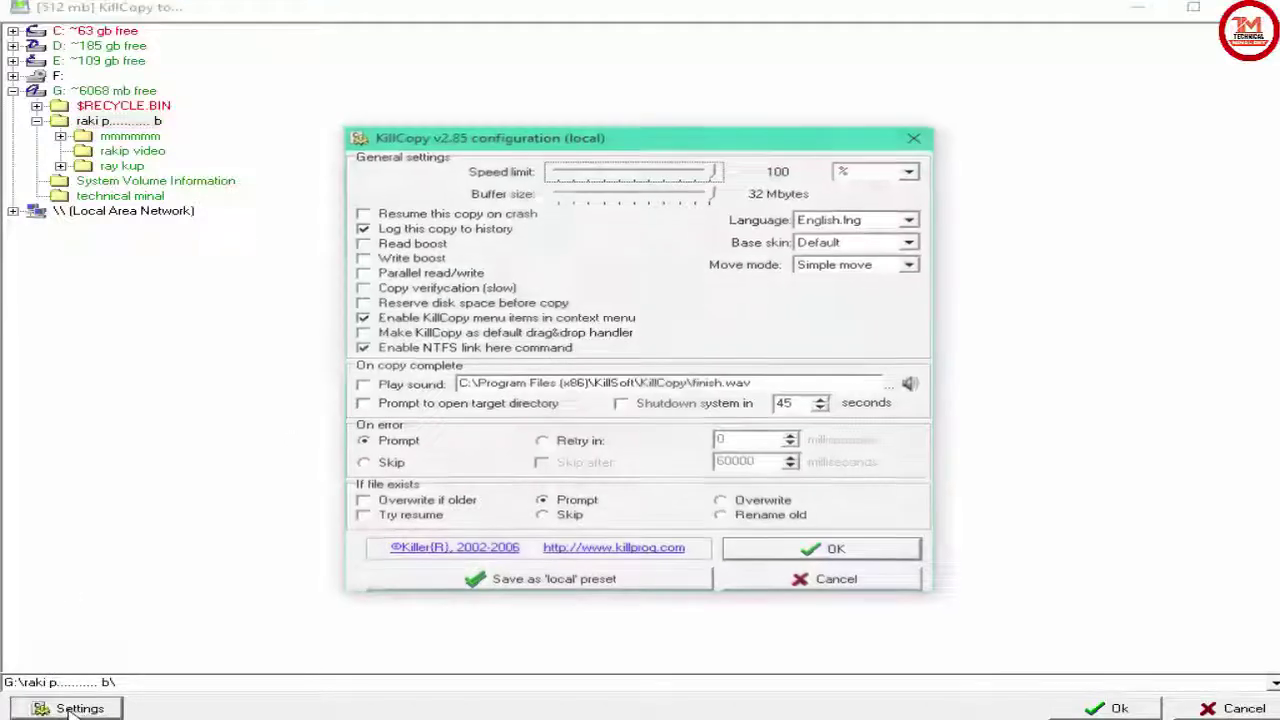
left_click(480, 318)
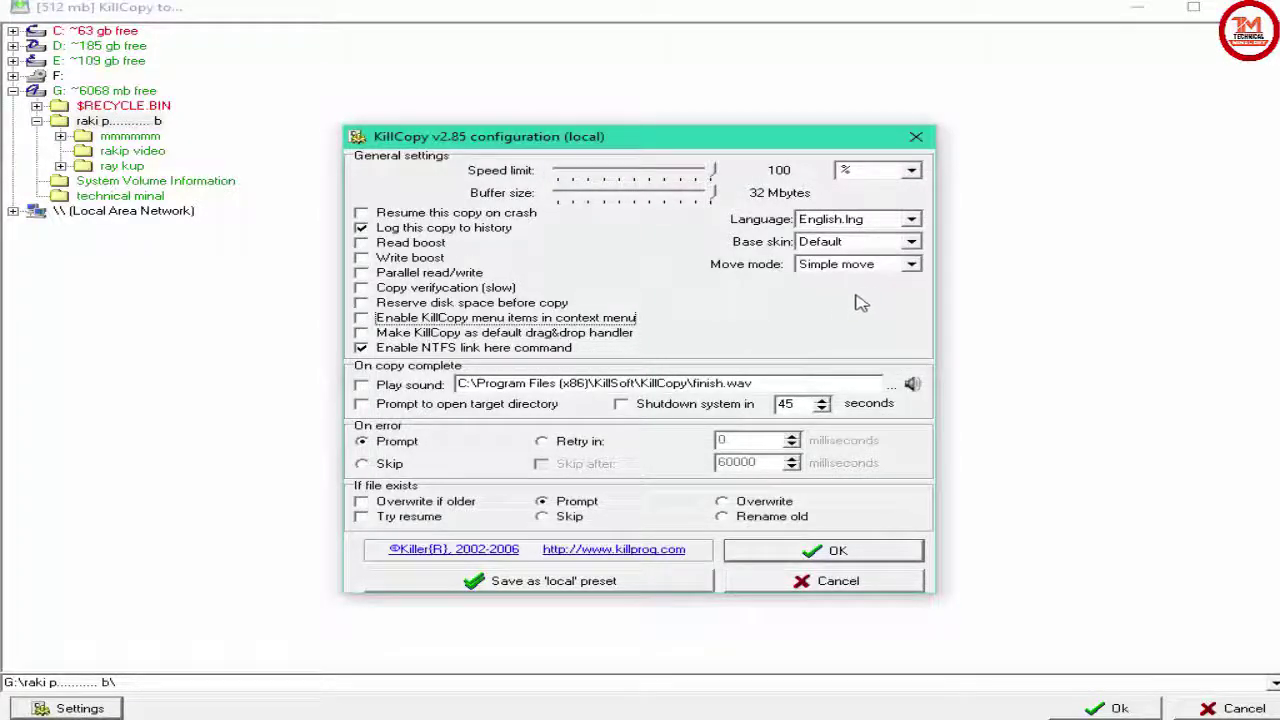
left_click(912, 244)
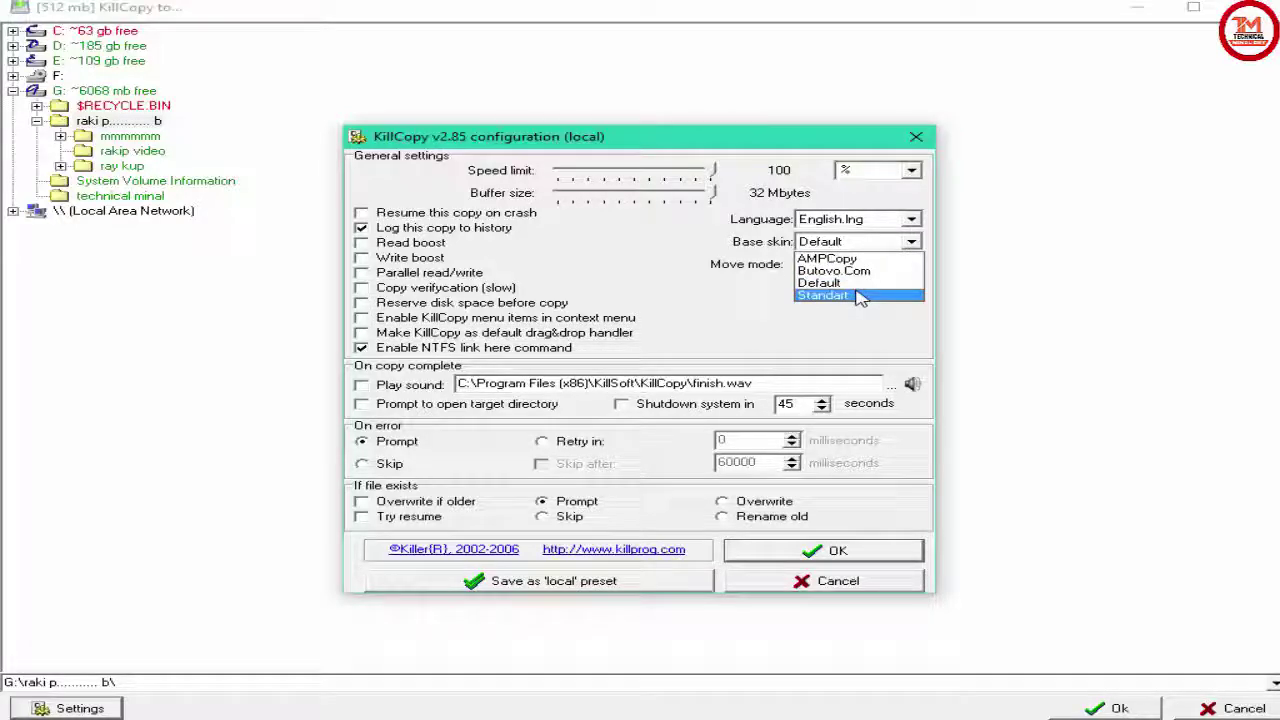
left_click(860, 297)
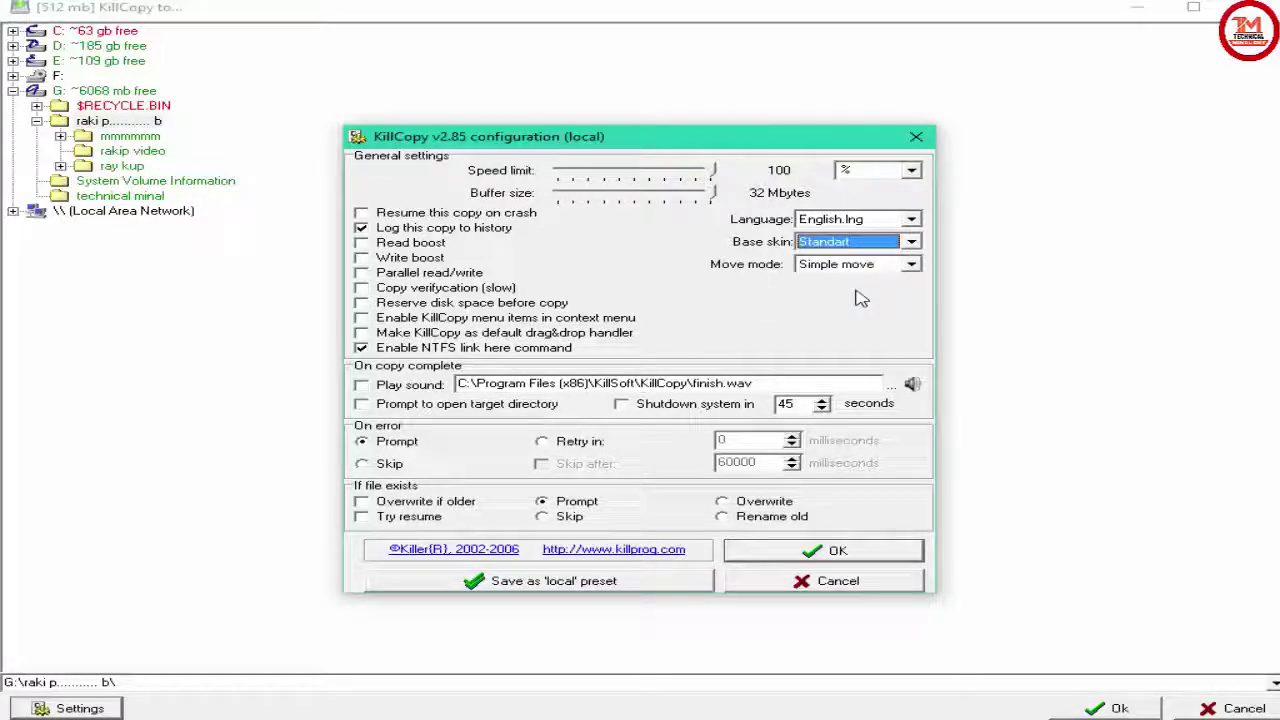
left_click(869, 558)
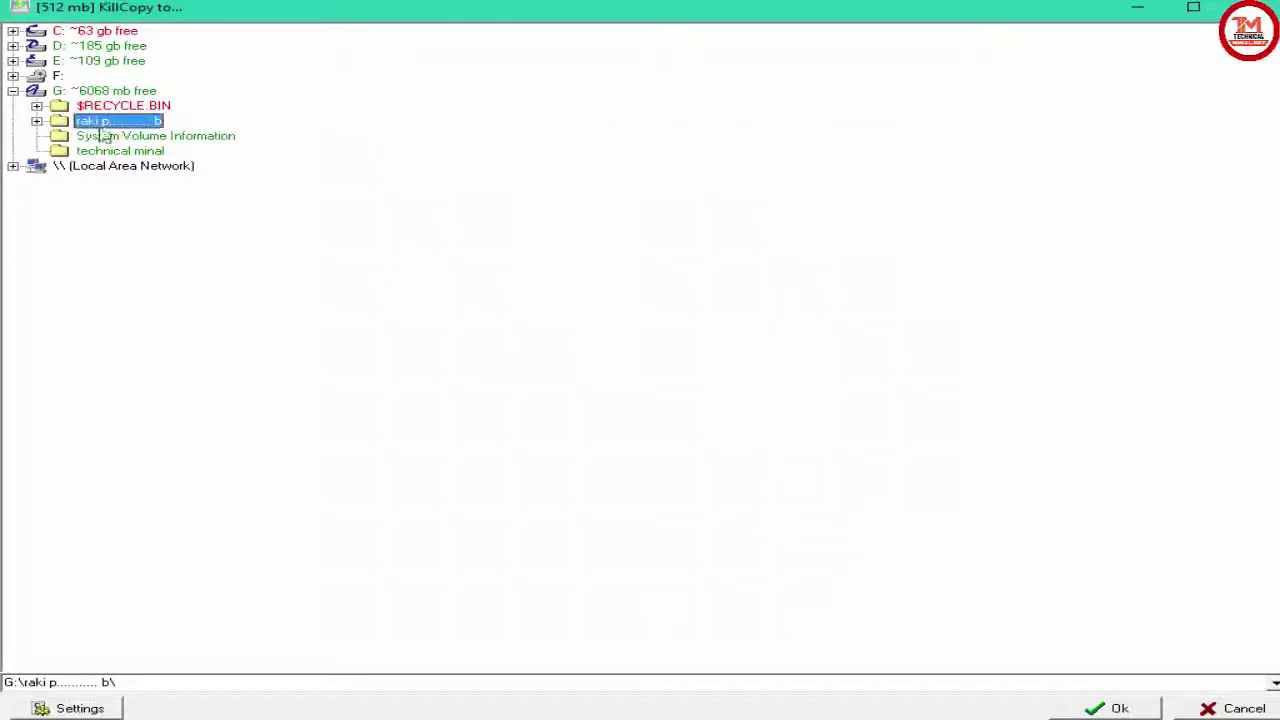
left_click(1110, 708)
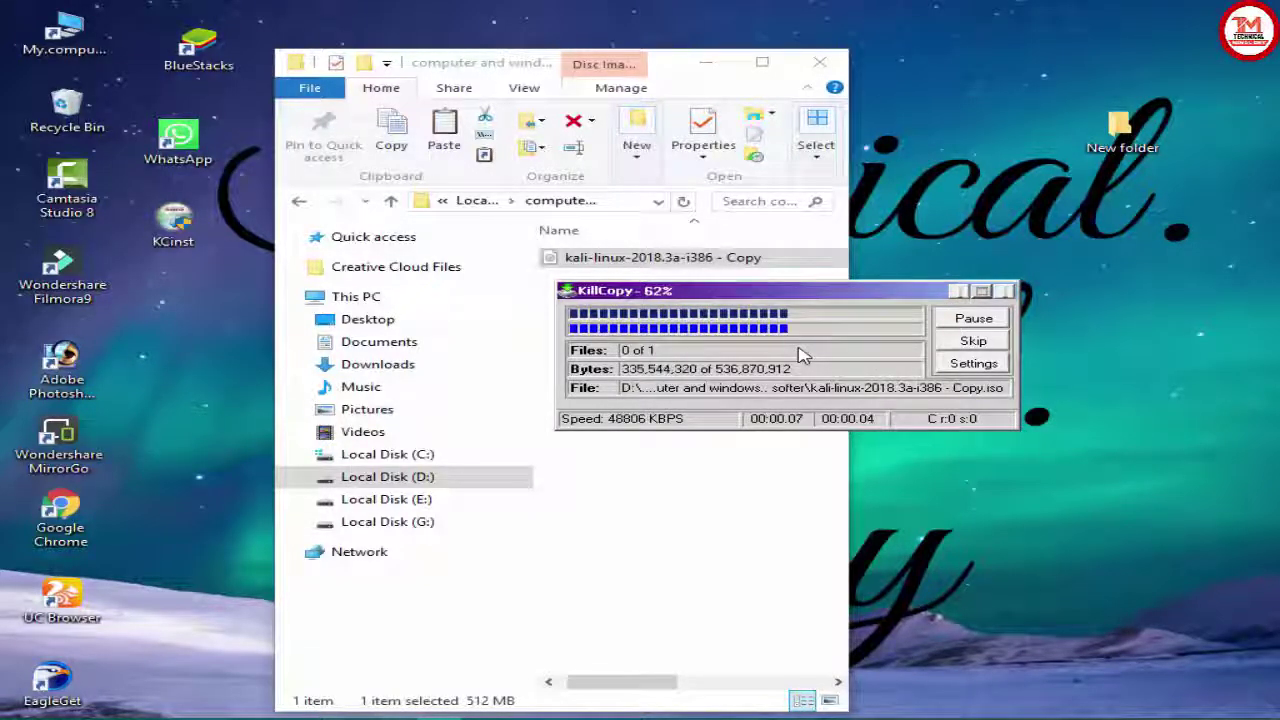
Start another KillCopy of the kali-linux file to the root of drive G: and pause the transfer.
right_click(703, 260)
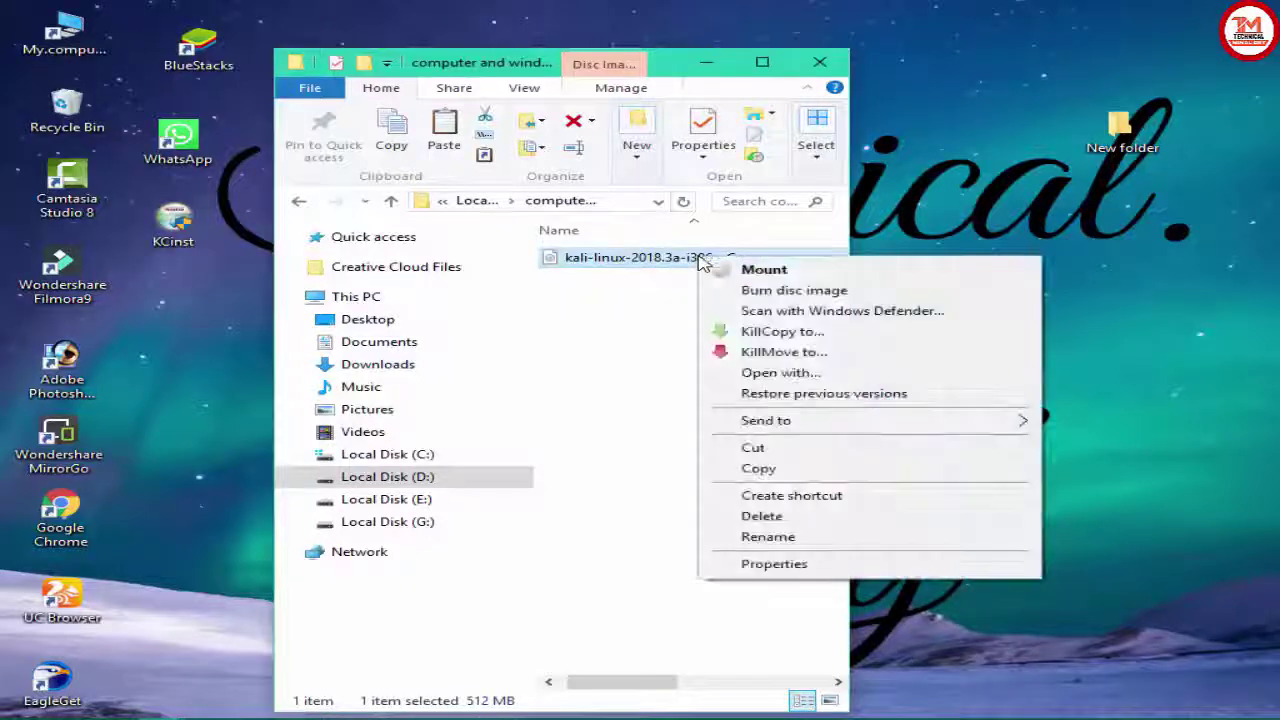
left_click(775, 336)
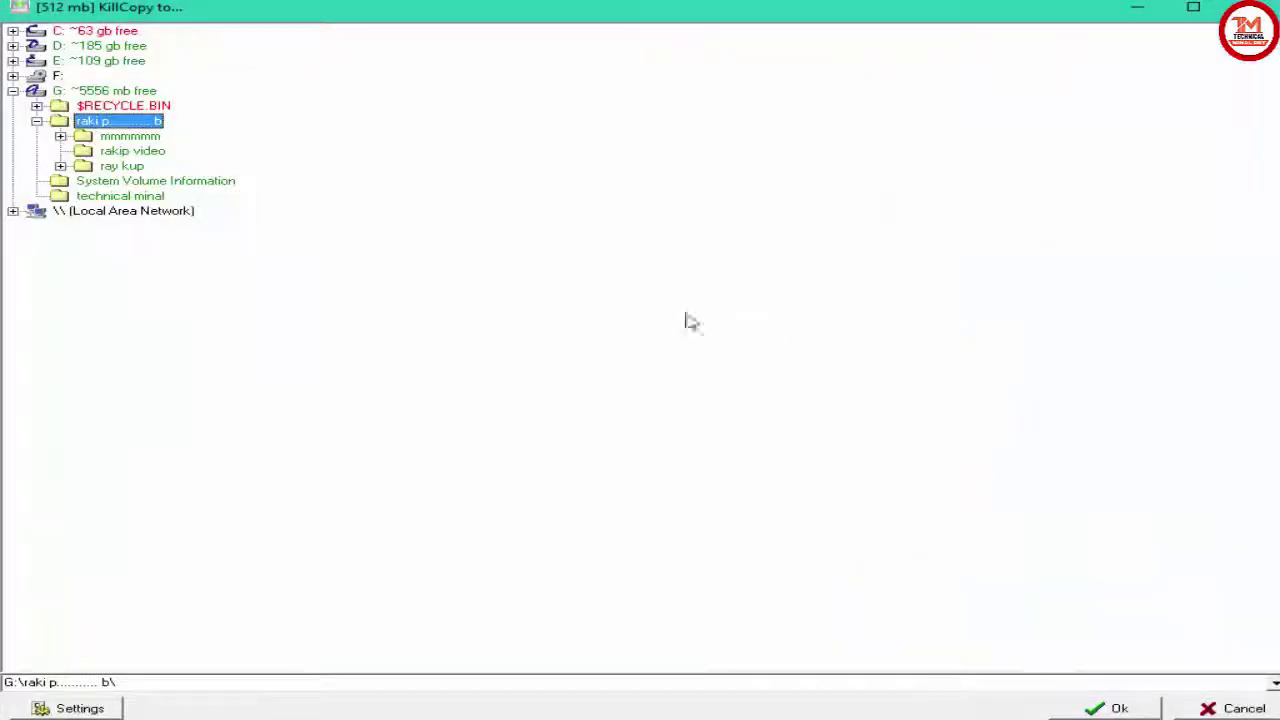
left_click(96, 92)
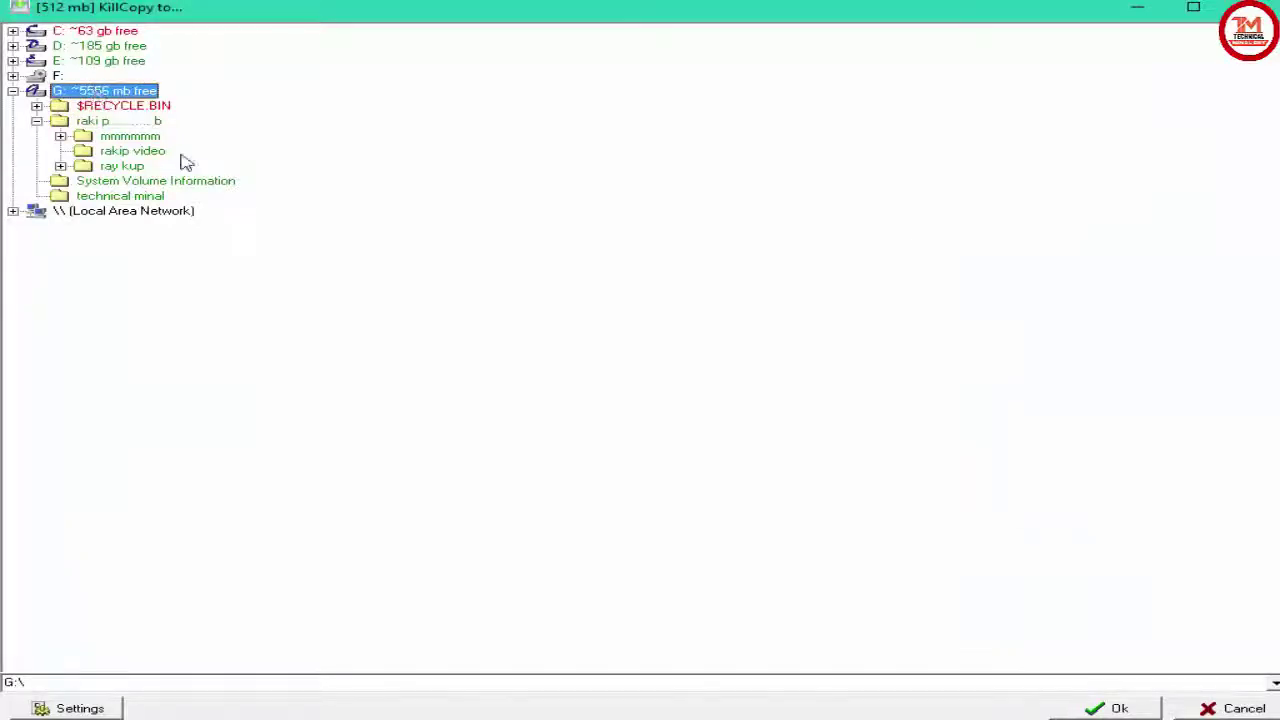
left_click(1117, 708)
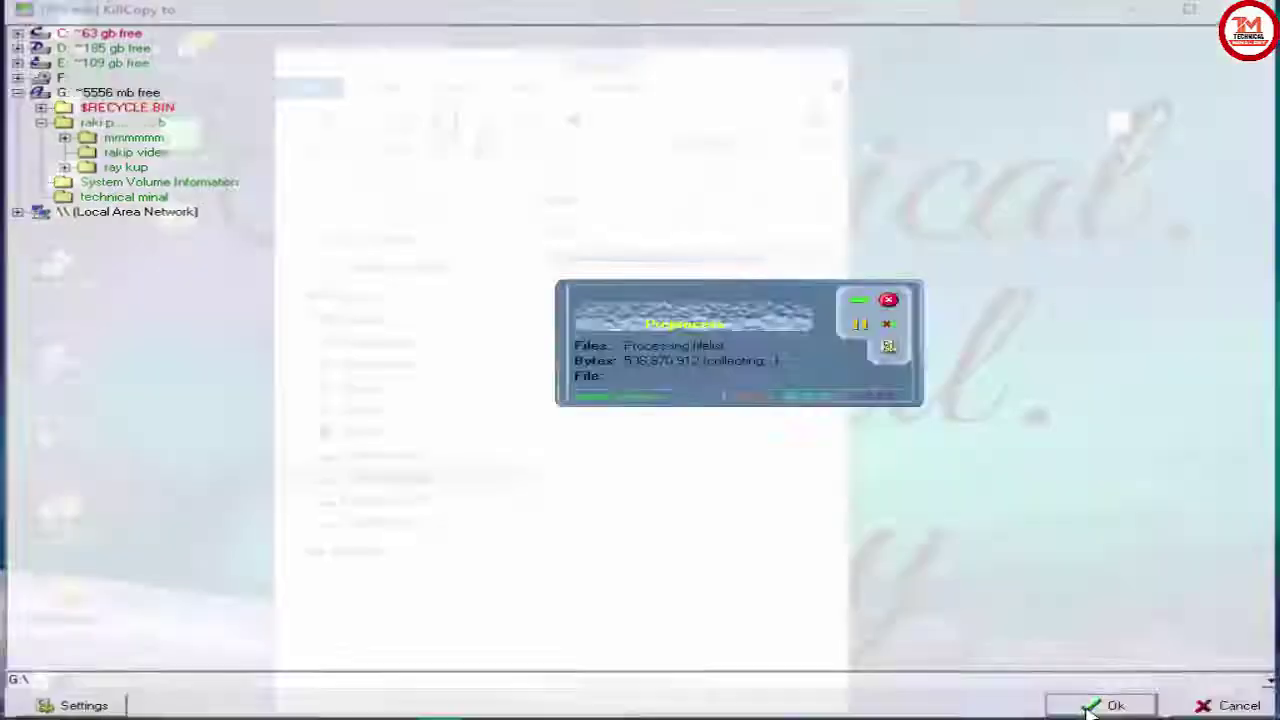
left_click(859, 325)
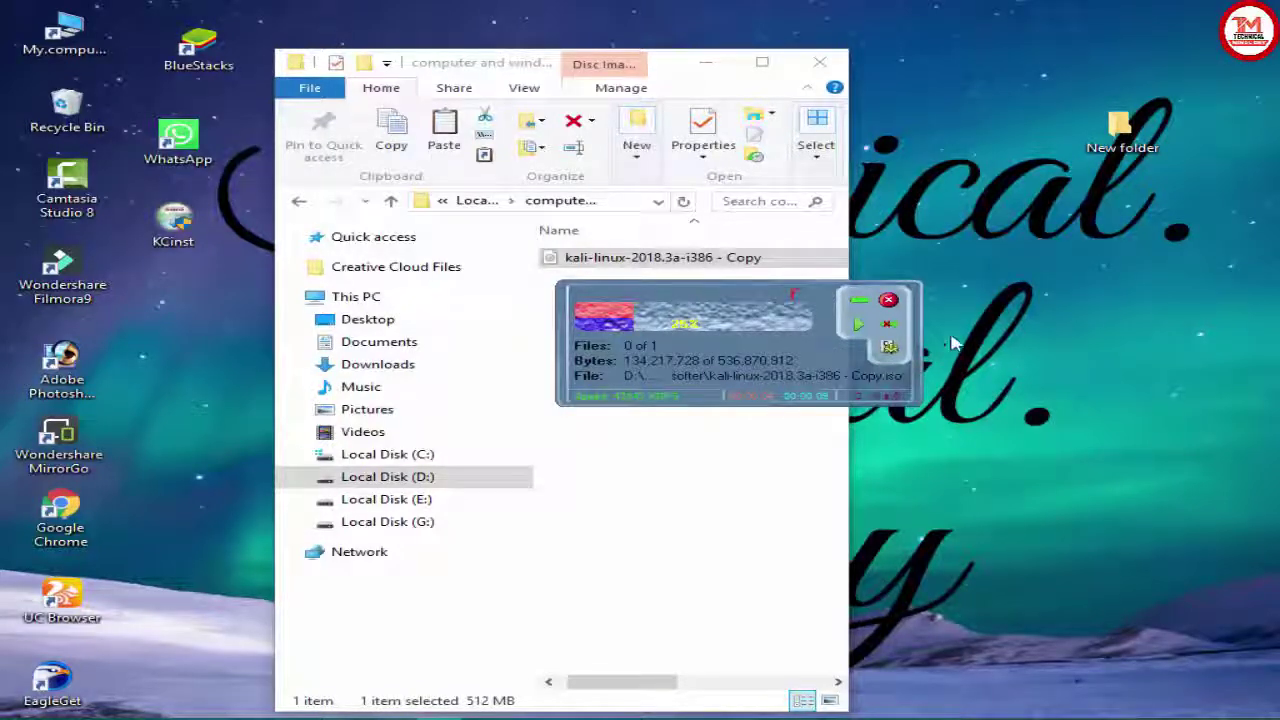
Move the progress window clear of the folder window, limit the paused copy's speed to 20% with a 32 Mbytes buffer, and resume it.
left_click_drag(762, 291, 1060, 310)
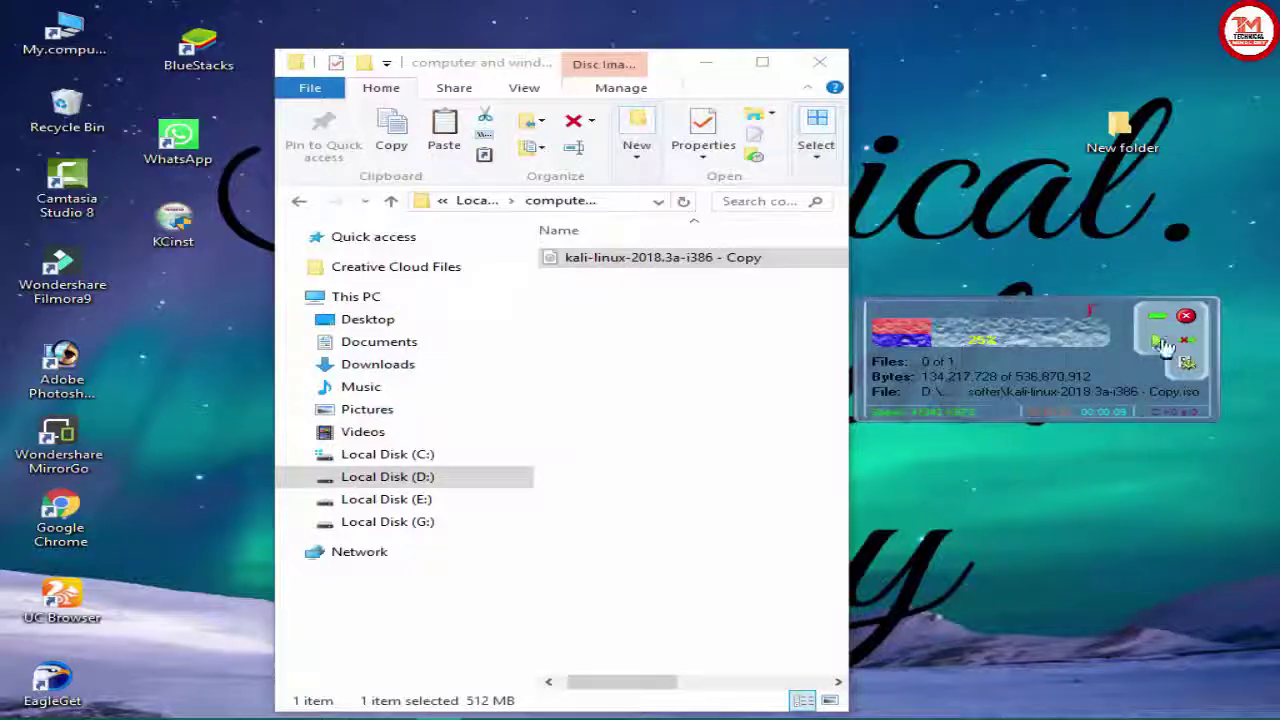
left_click(1187, 362)
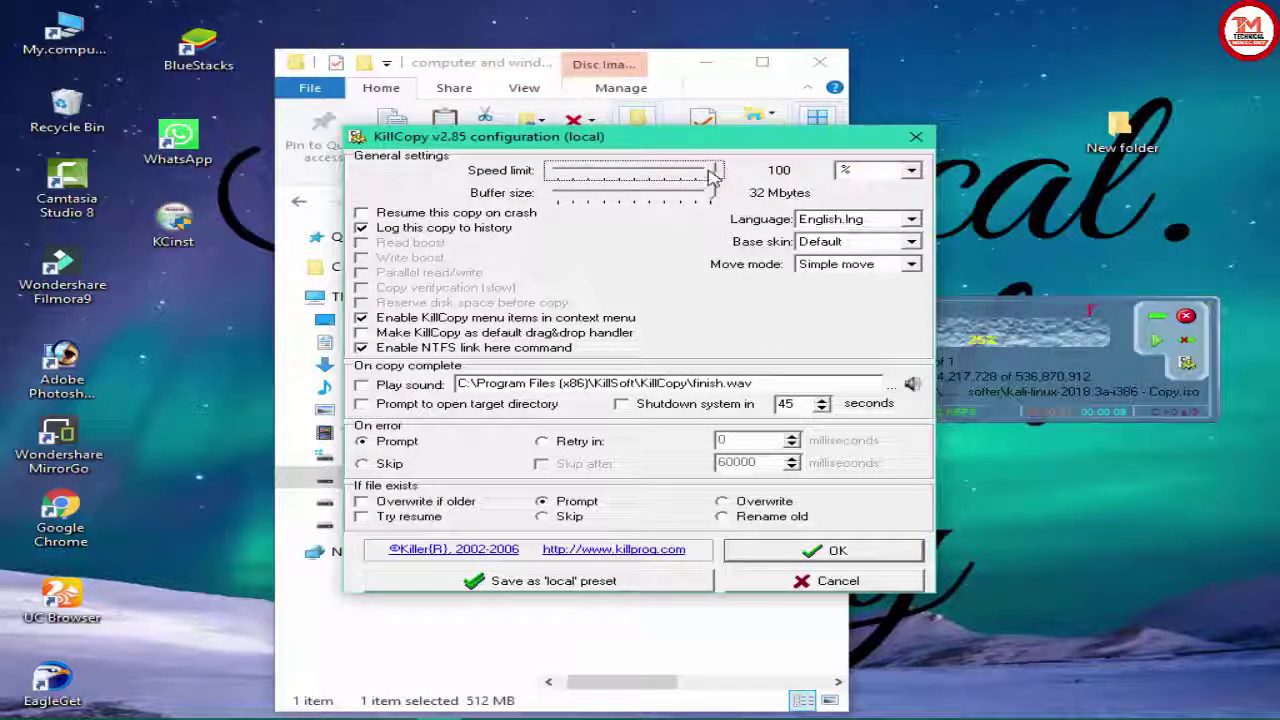
left_click_drag(712, 175, 578, 173)
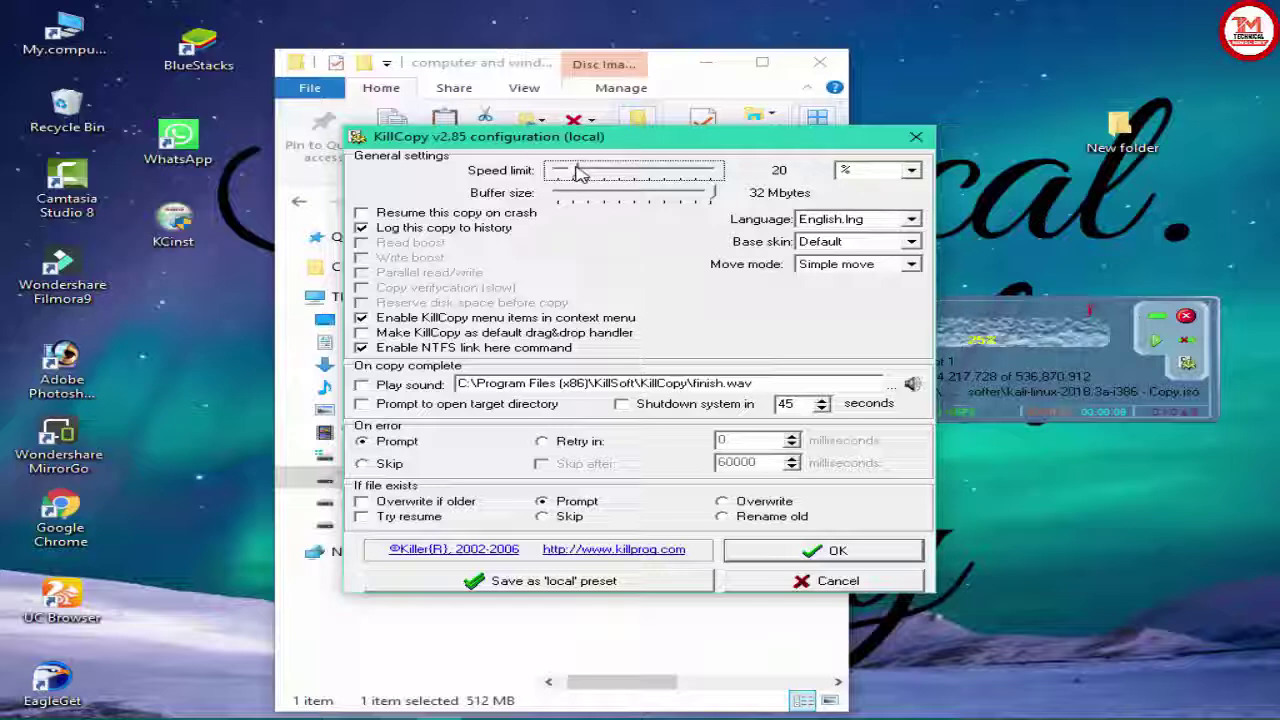
left_click_drag(712, 193, 574, 198)
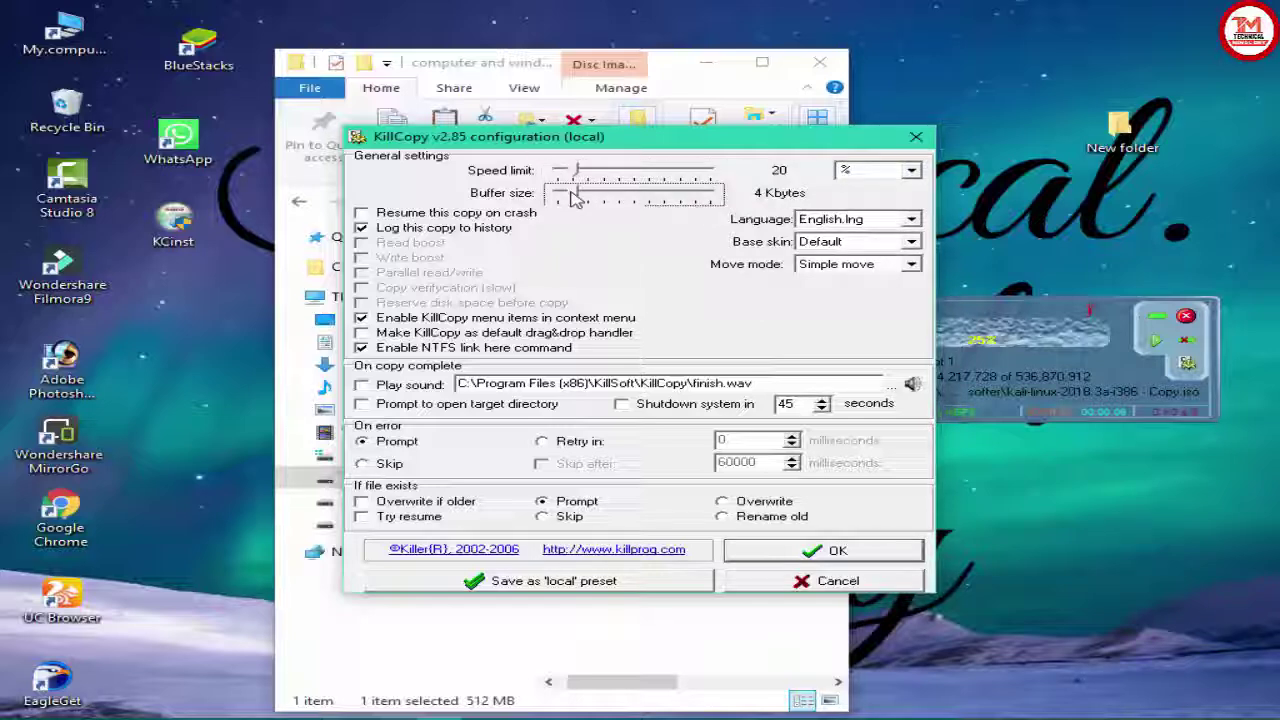
left_click_drag(574, 198, 714, 193)
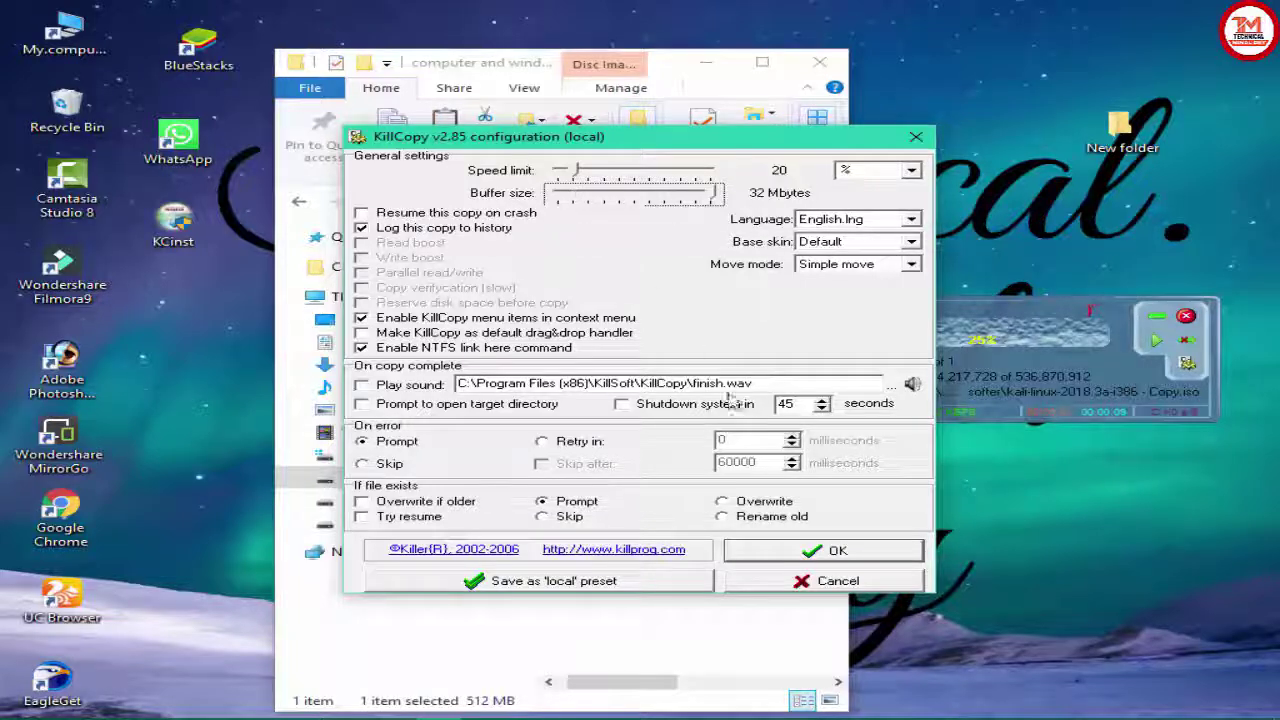
left_click(838, 556)
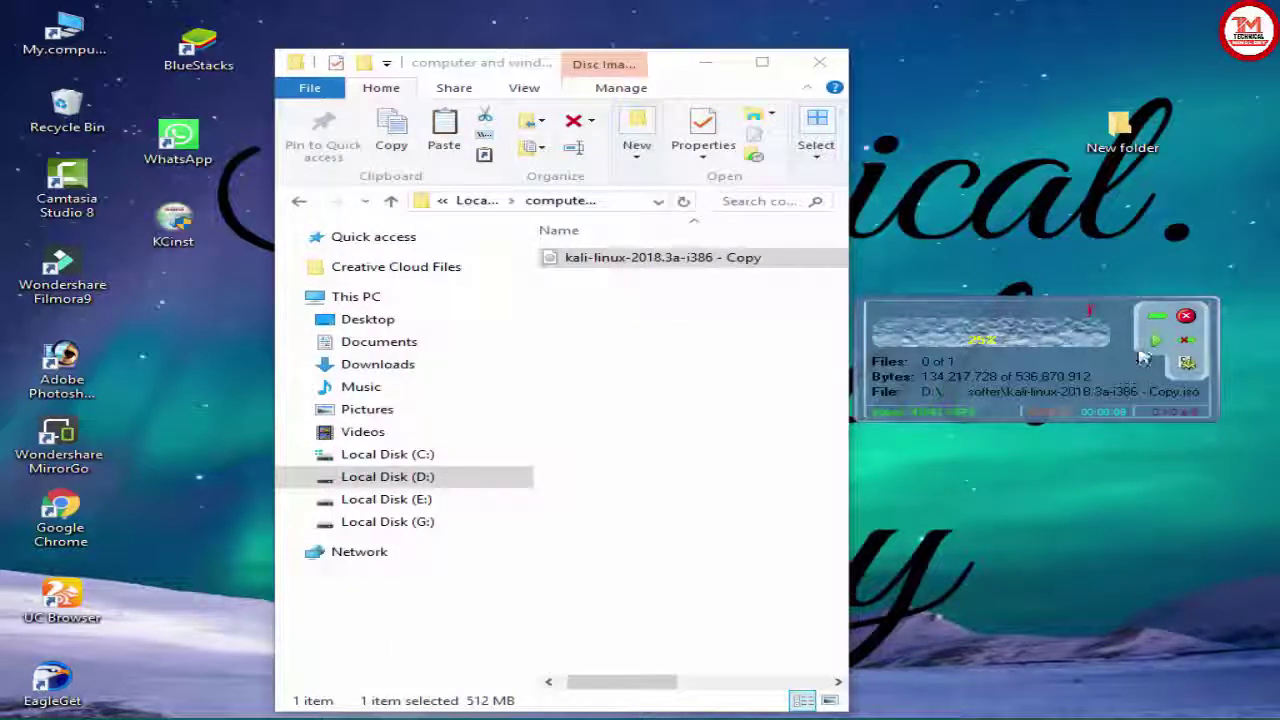
left_click(1155, 344)
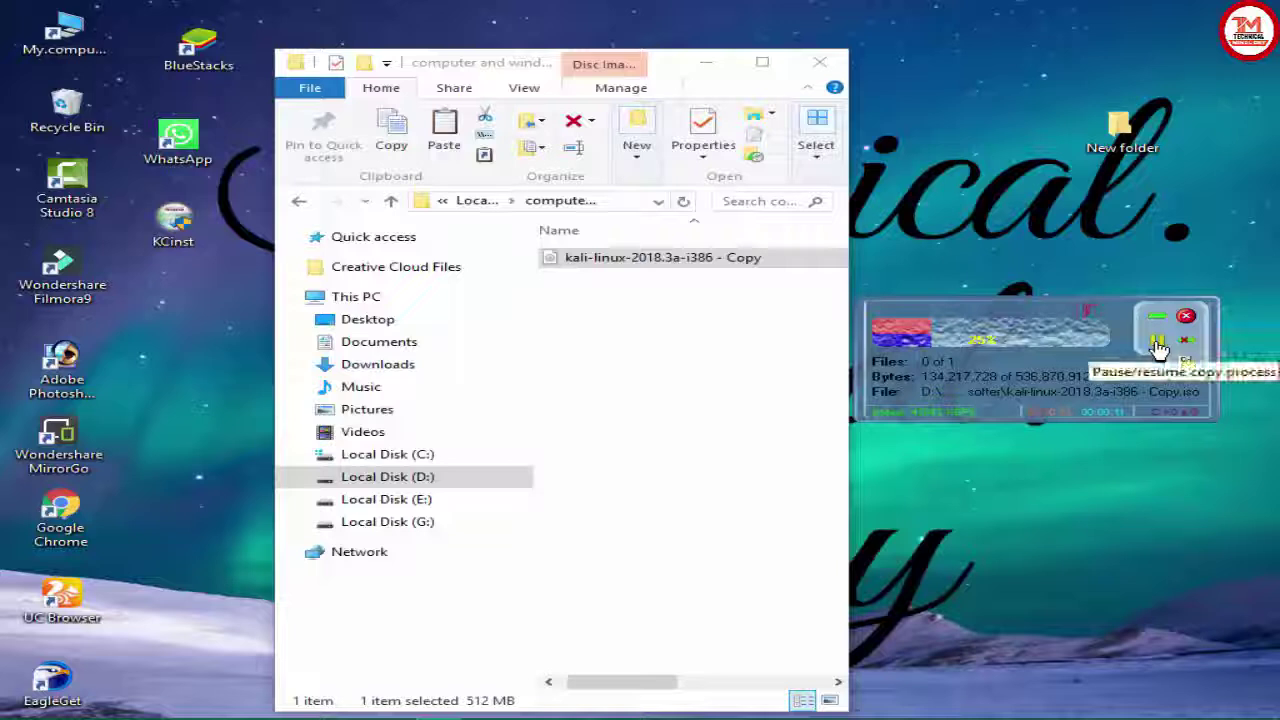